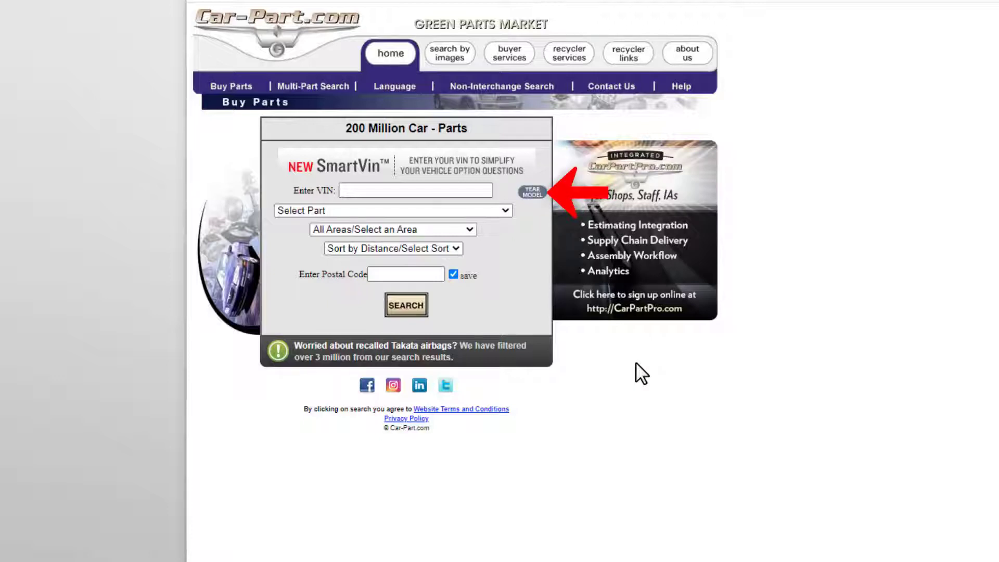
Paste the vehicle's VIN and choose Front Door as the part.
left_click(453, 190)
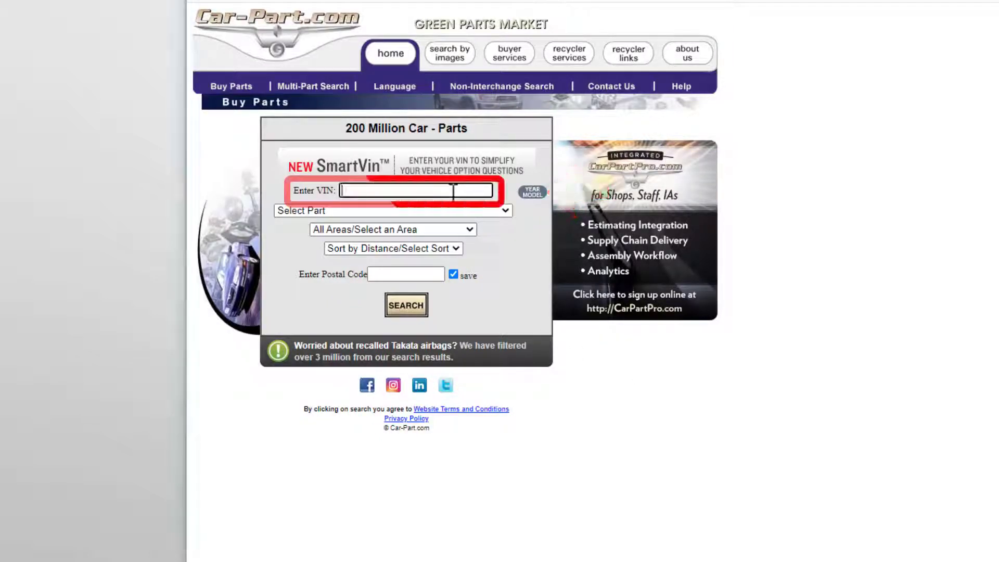
key("ctrl+v")
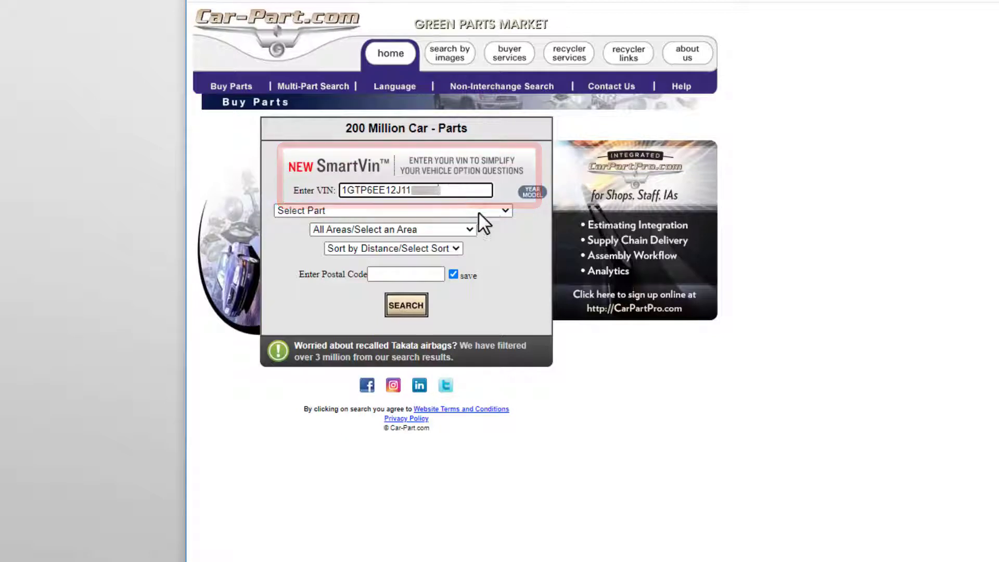
left_click(506, 212)
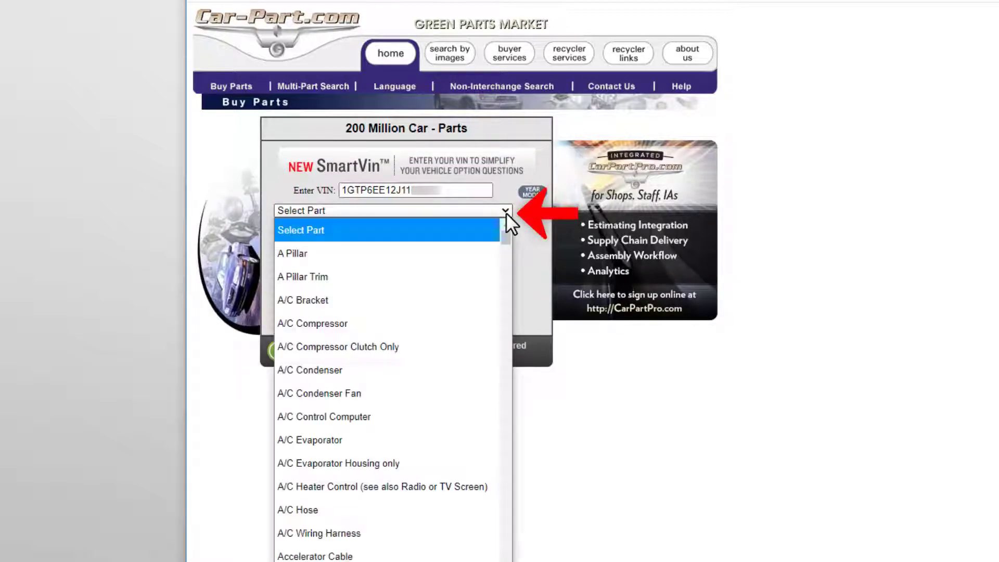
key("f")
scroll(476, 315, "down", 10)
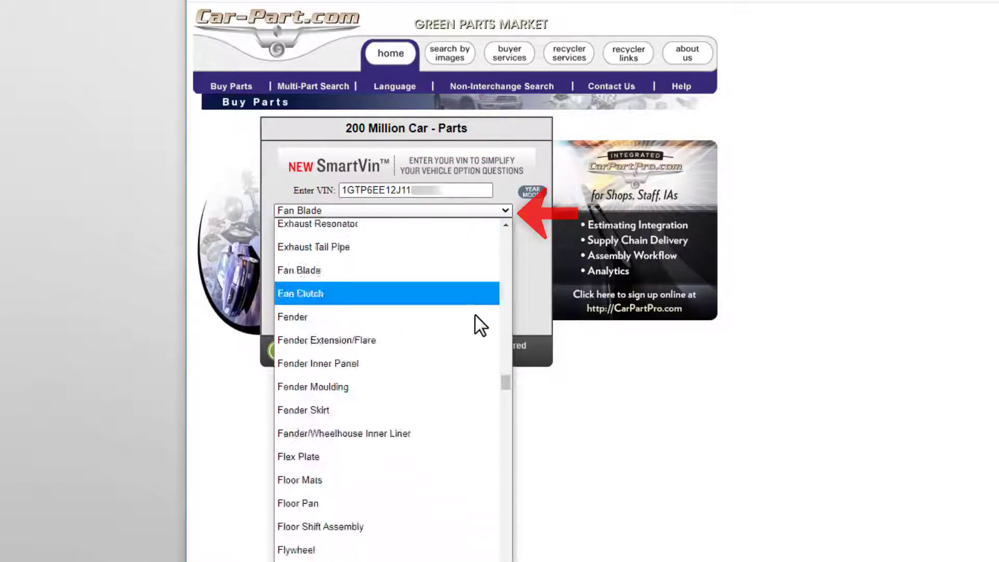
scroll(475, 315, "down", 7)
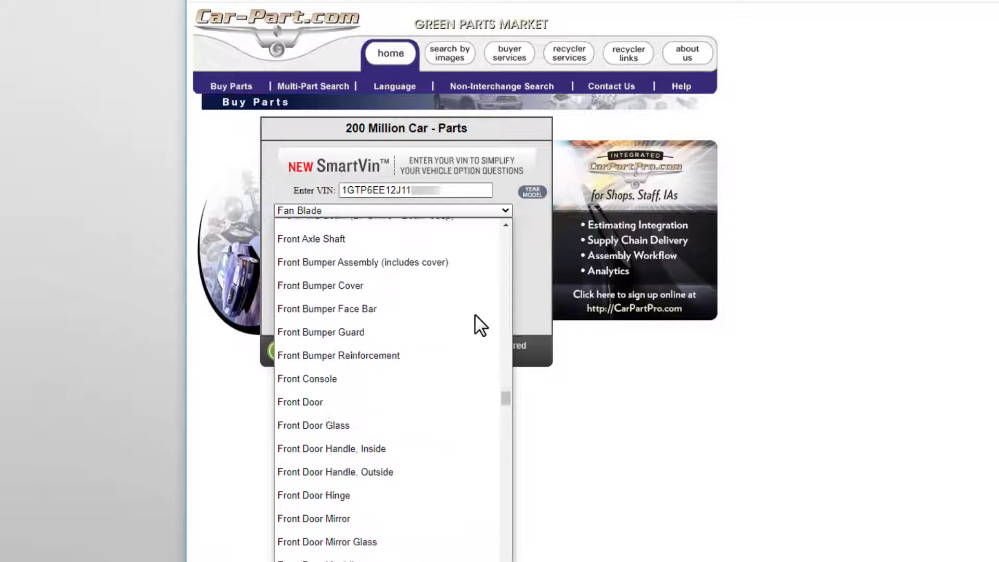
left_click(422, 403)
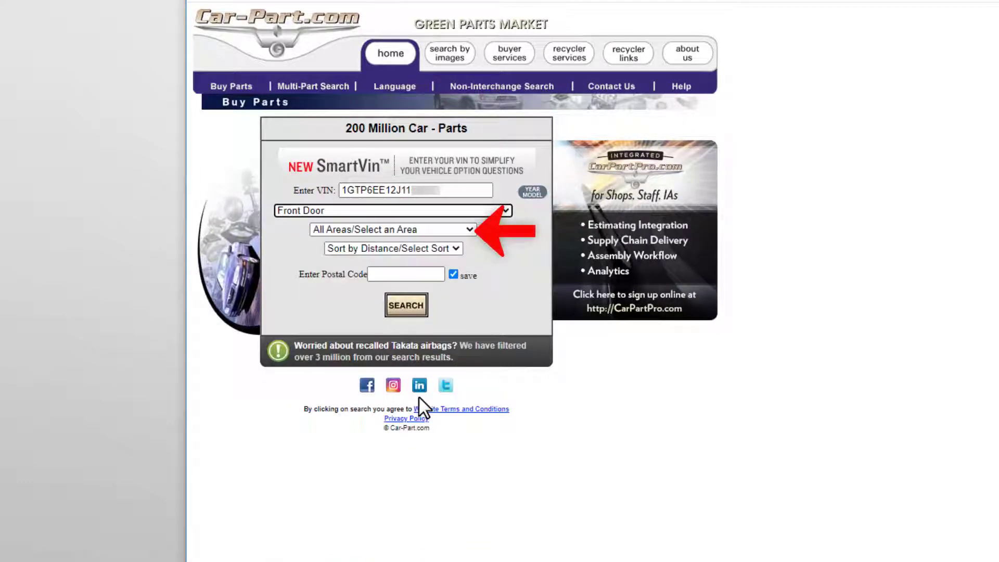
Set the search area to Cincinnati(IN,KY,OH), keeping results sorted by distance.
left_click(470, 230)
scroll(437, 364, "down", 4)
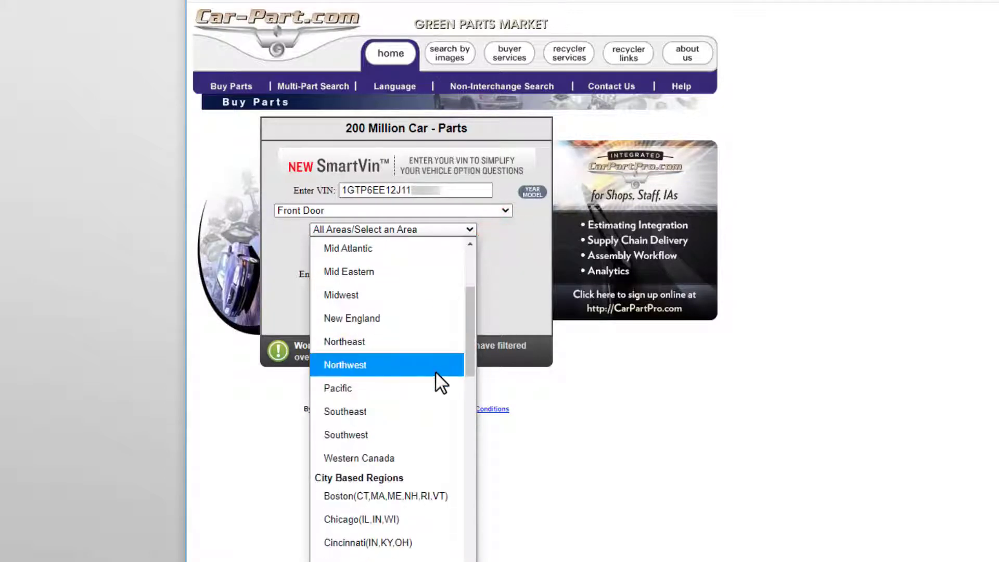
left_click(414, 544)
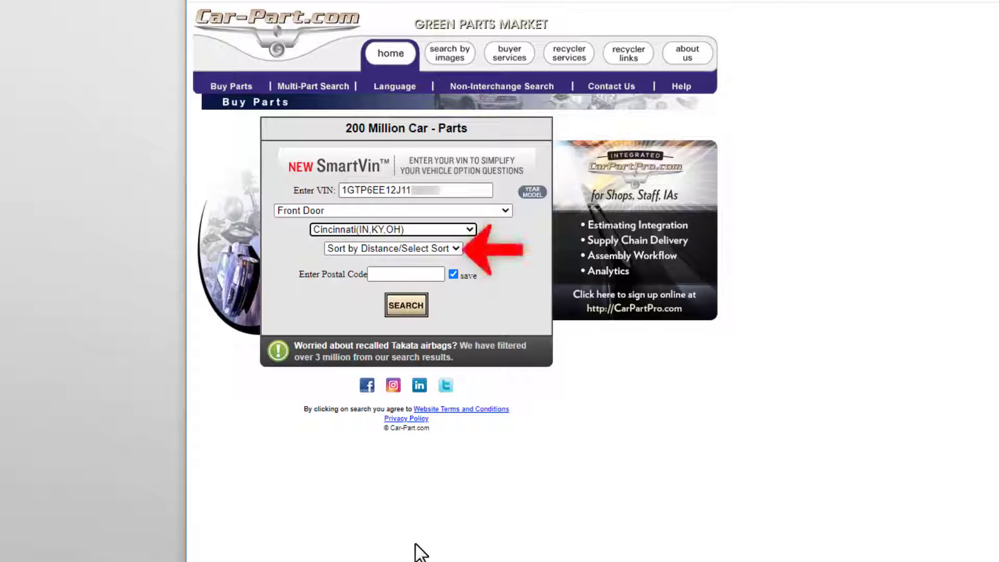
left_click(455, 247)
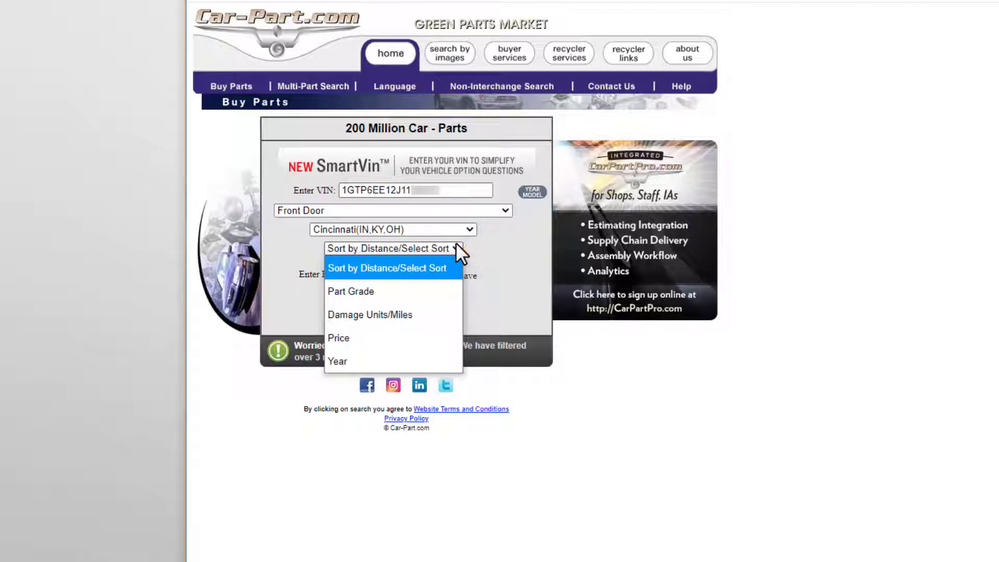
left_click(453, 270)
left_click(439, 274)
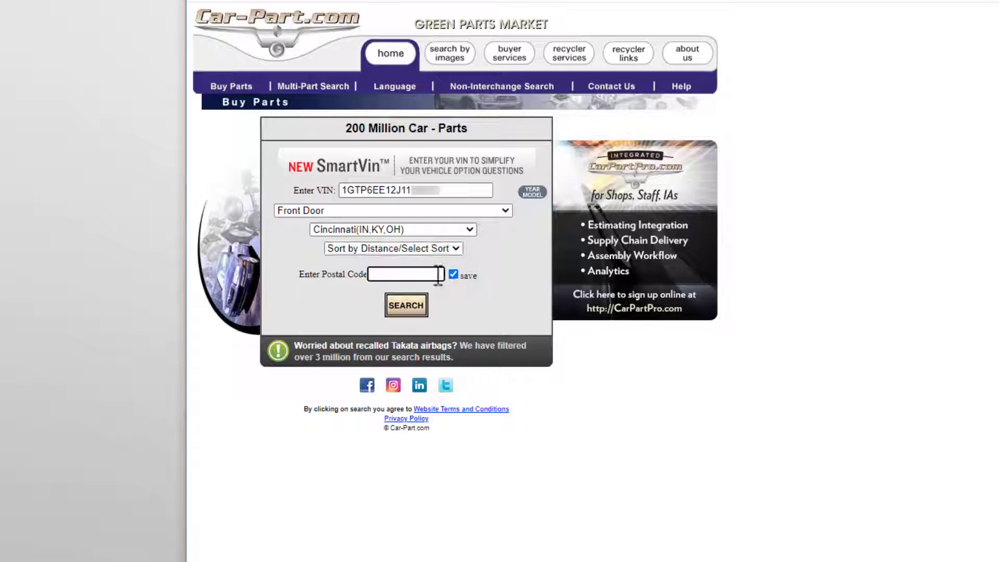
Enter postal code 41017 for the front door search.
type("41017")
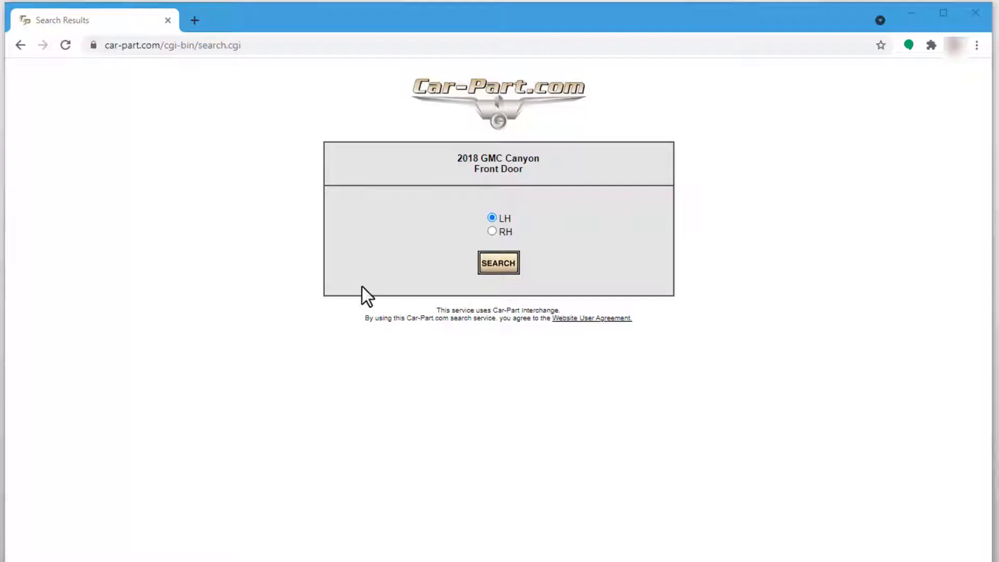
Search for the LH front door to list matching doors by distance.
left_click(495, 273)
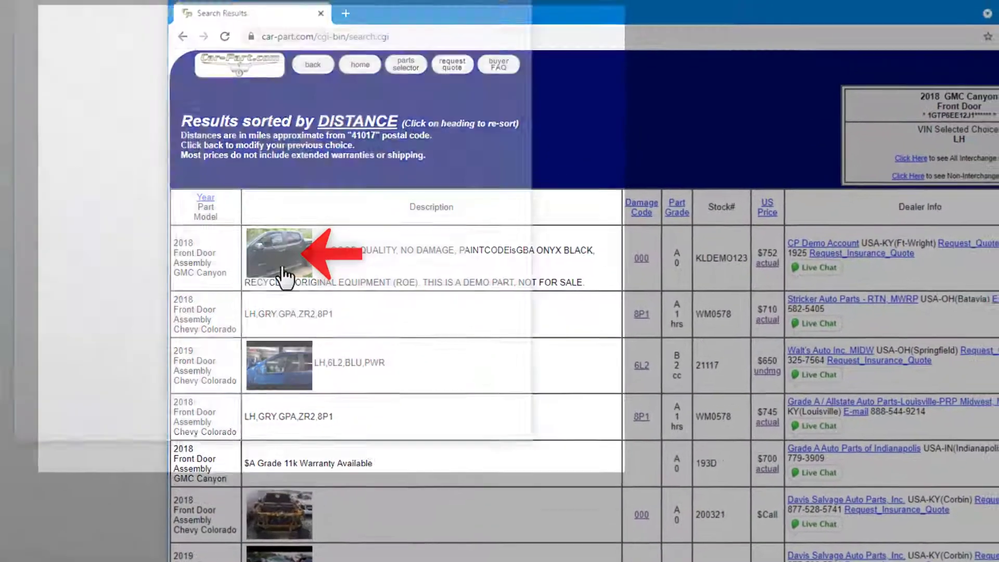
left_click(285, 274)
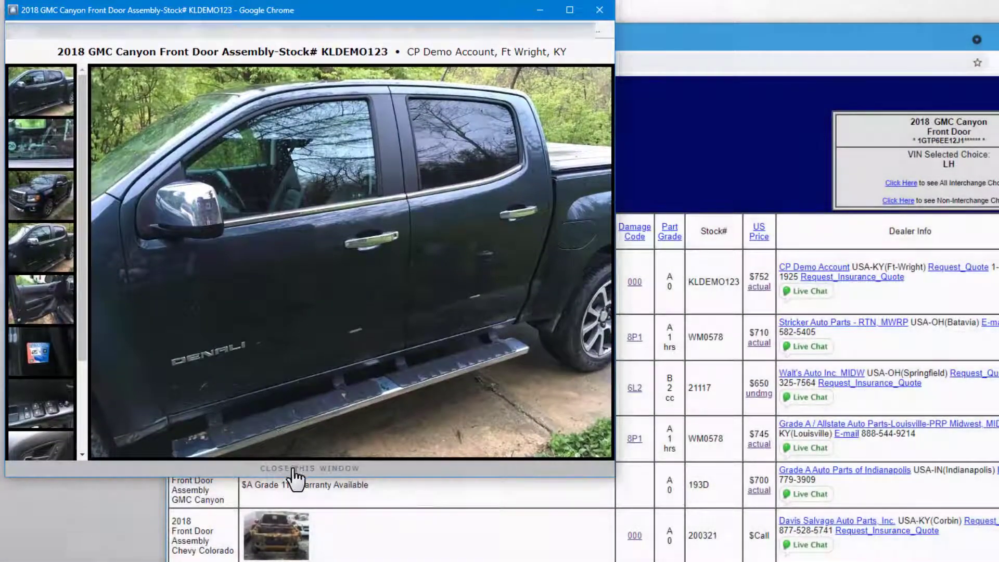
left_click(294, 469)
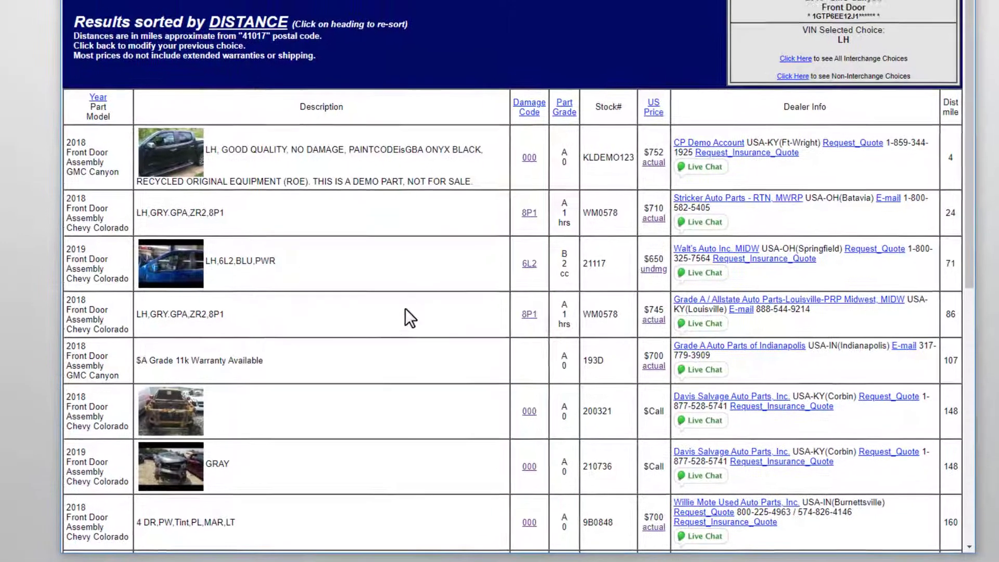
left_click(529, 264)
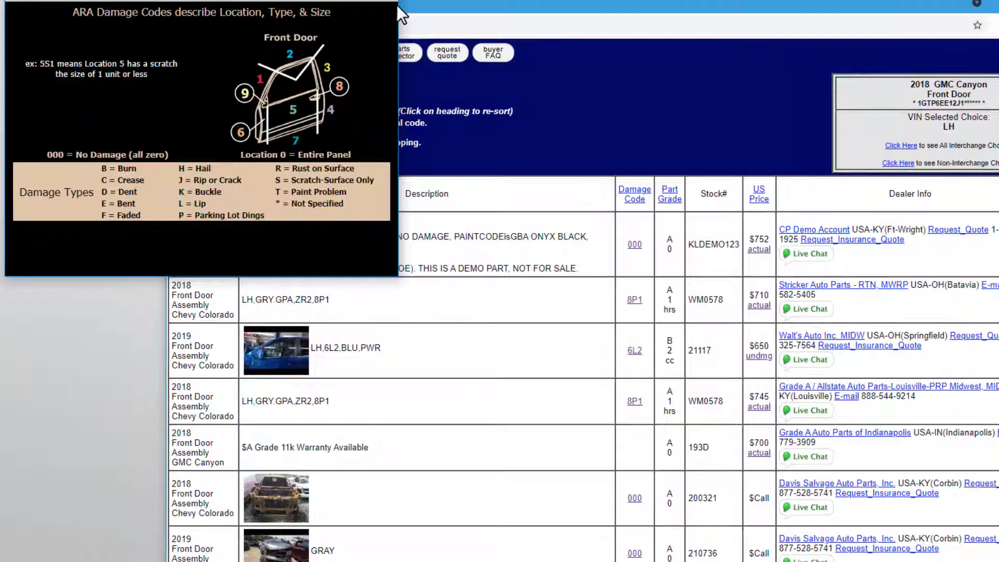
left_click(535, 223)
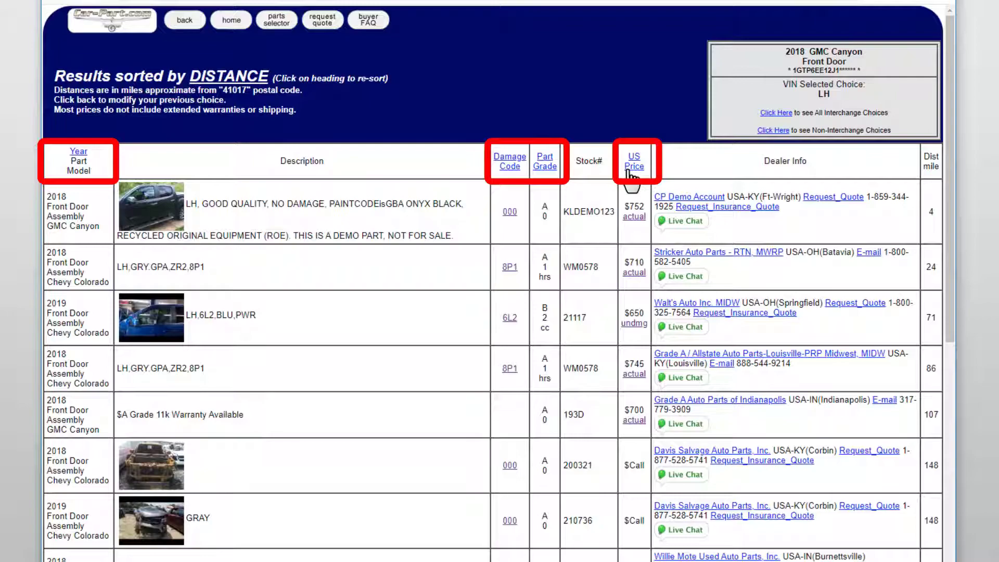
left_click(629, 171)
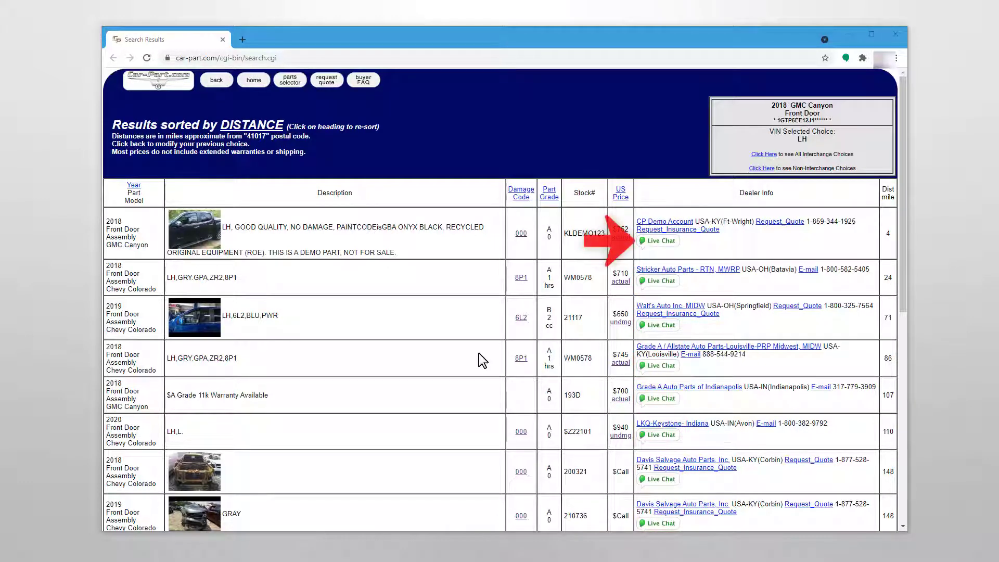
Start a live chat with the recycler, submitting the contact's name and e-mail.
left_click(657, 246)
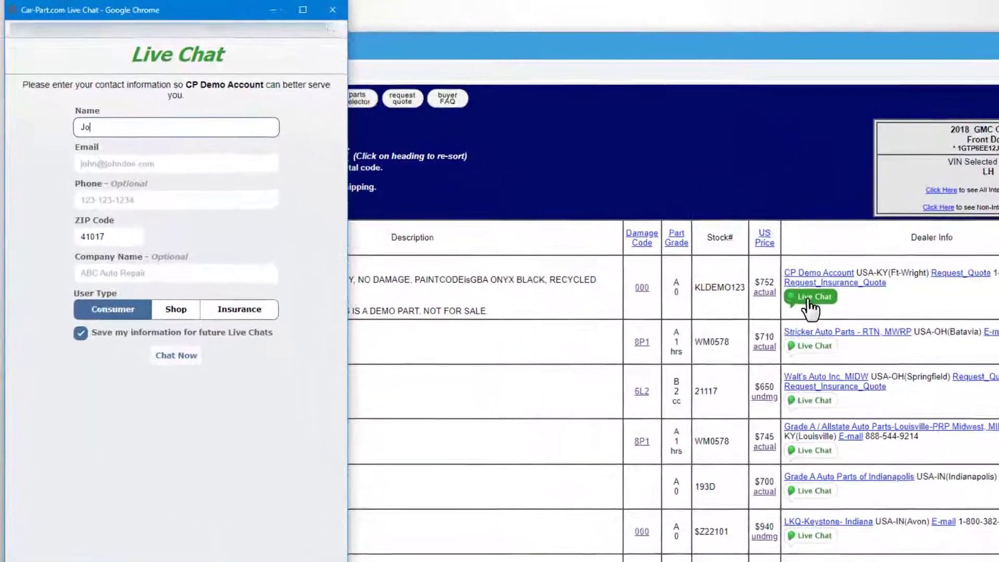
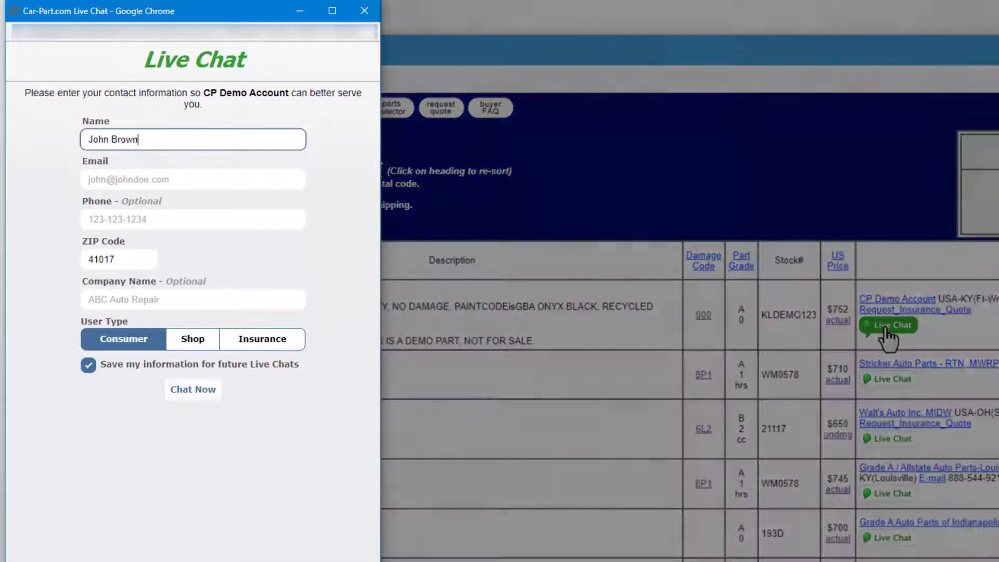
key("Tab")
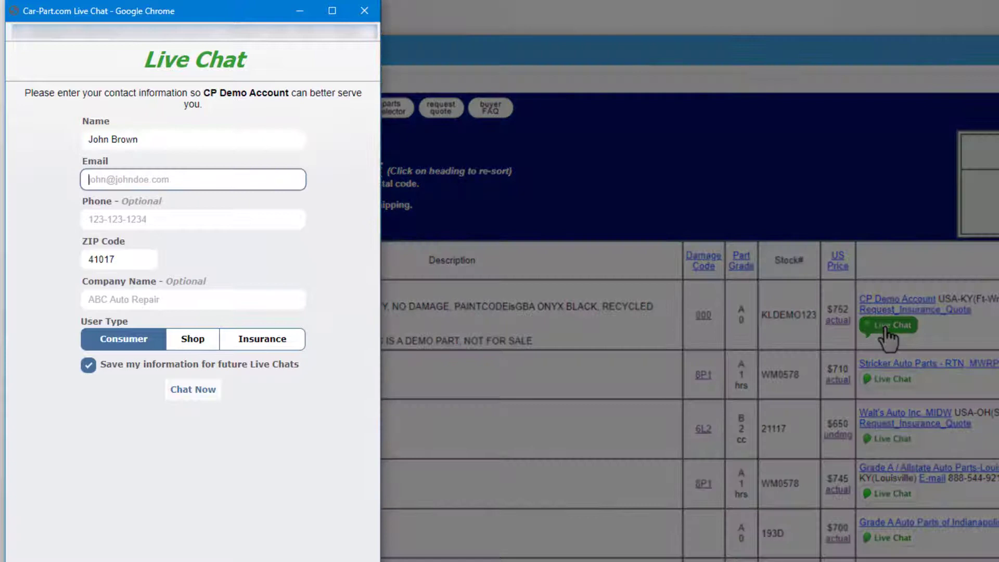
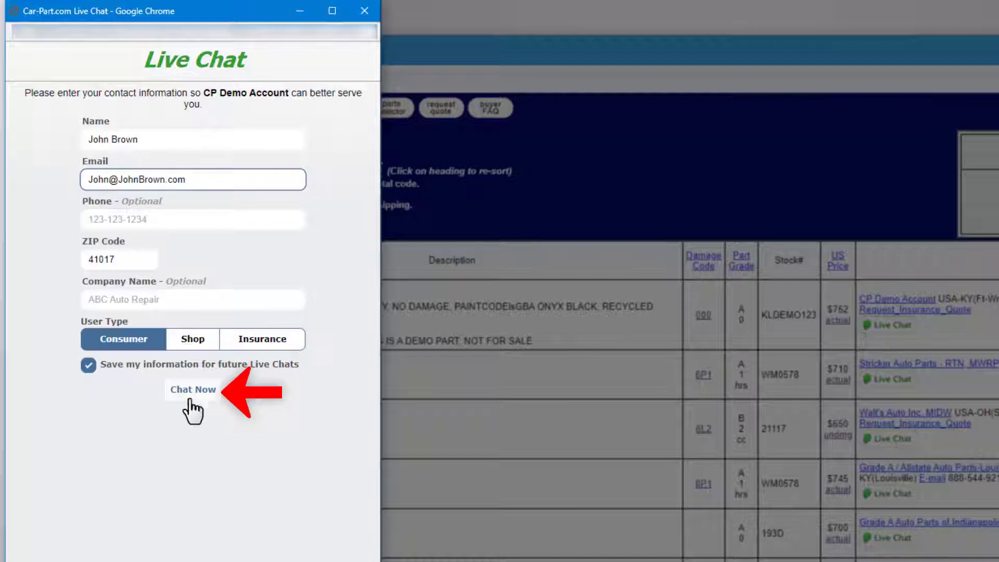
left_click(192, 398)
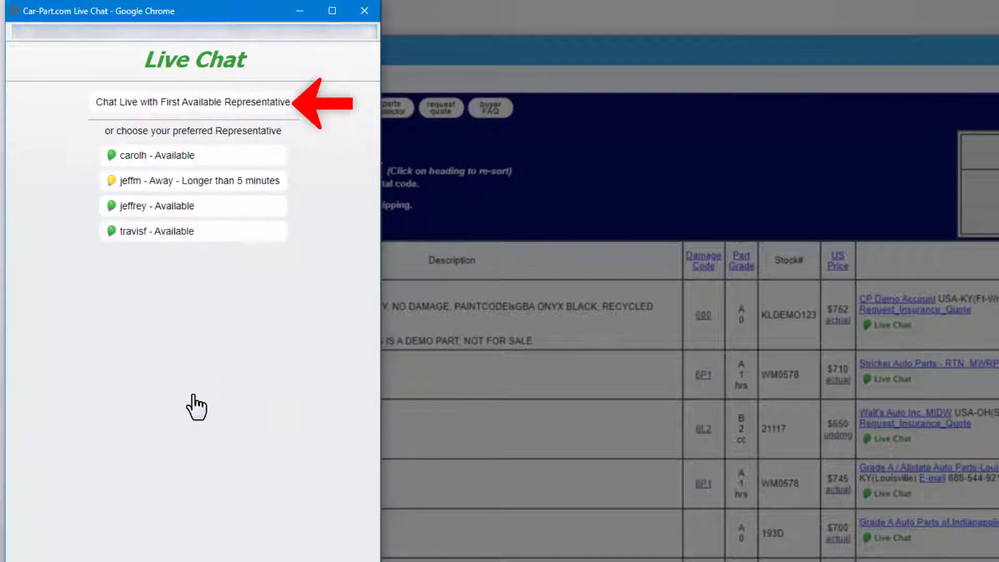
Ask an available representative 'Hello, do you offer local delivery?' in the chat.
left_click(123, 167)
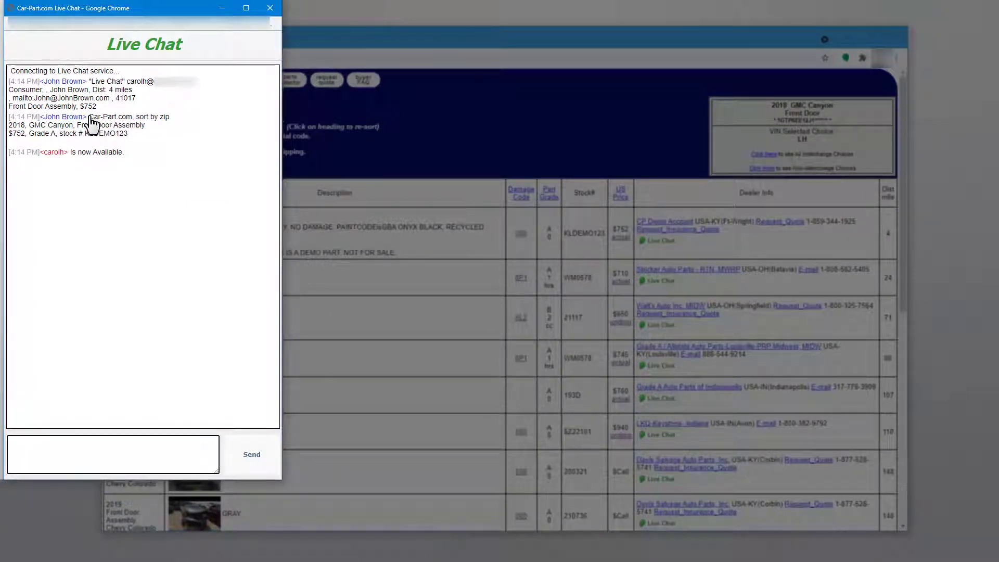
type("Hello, do you offer local delivery?")
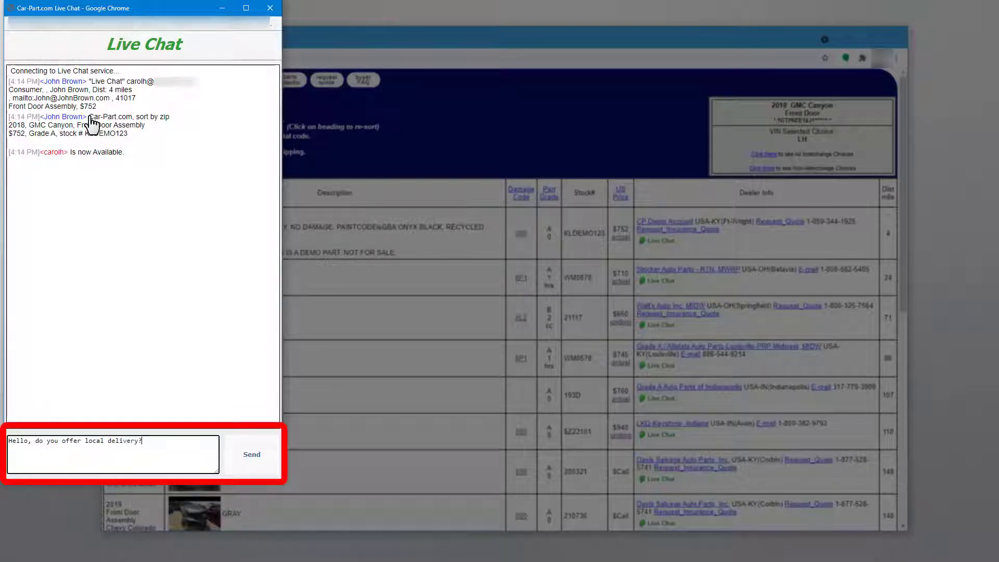
left_click(249, 465)
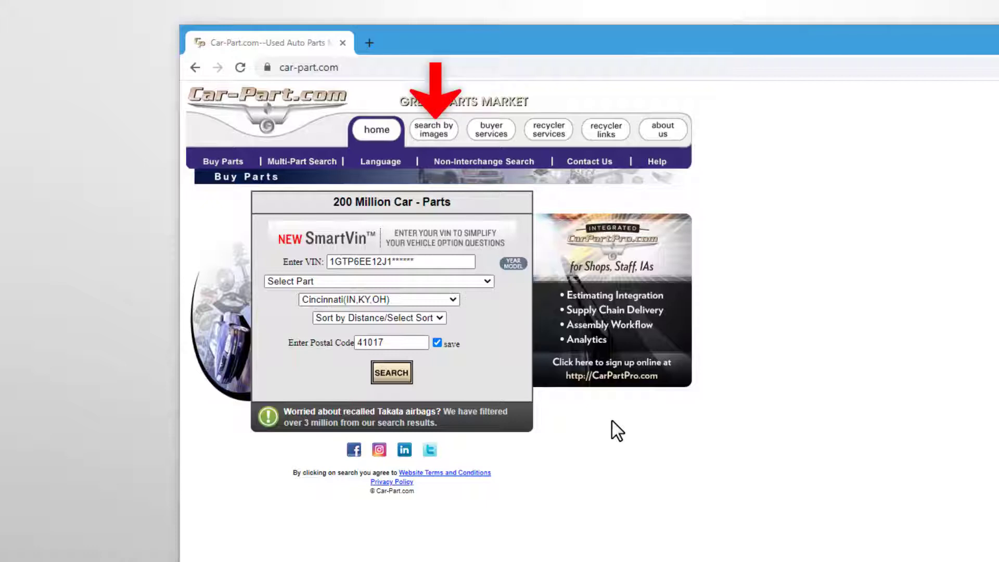
Browse parts by image on the Underneath view, previewing parts on the car picture.
left_click(450, 133)
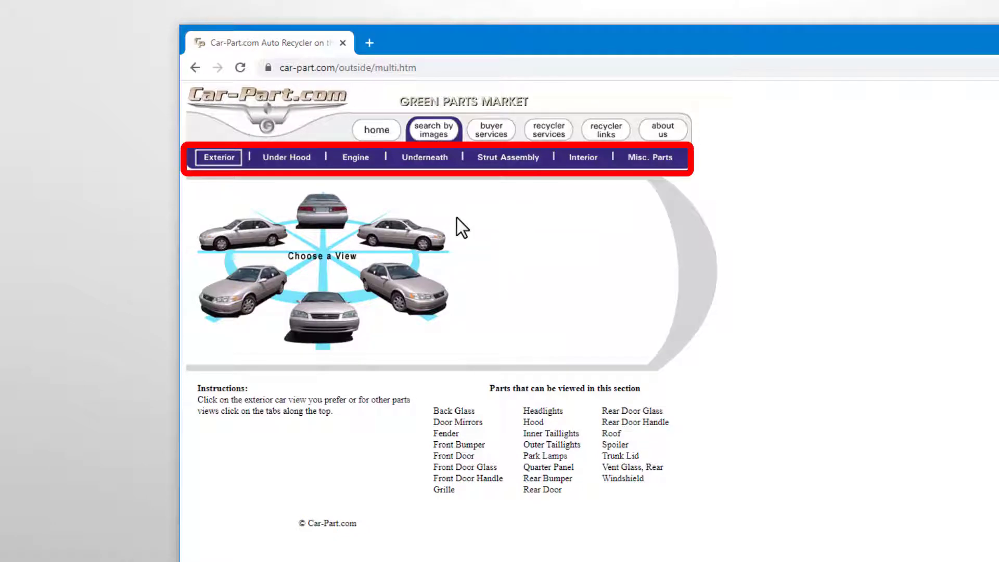
left_click(436, 169)
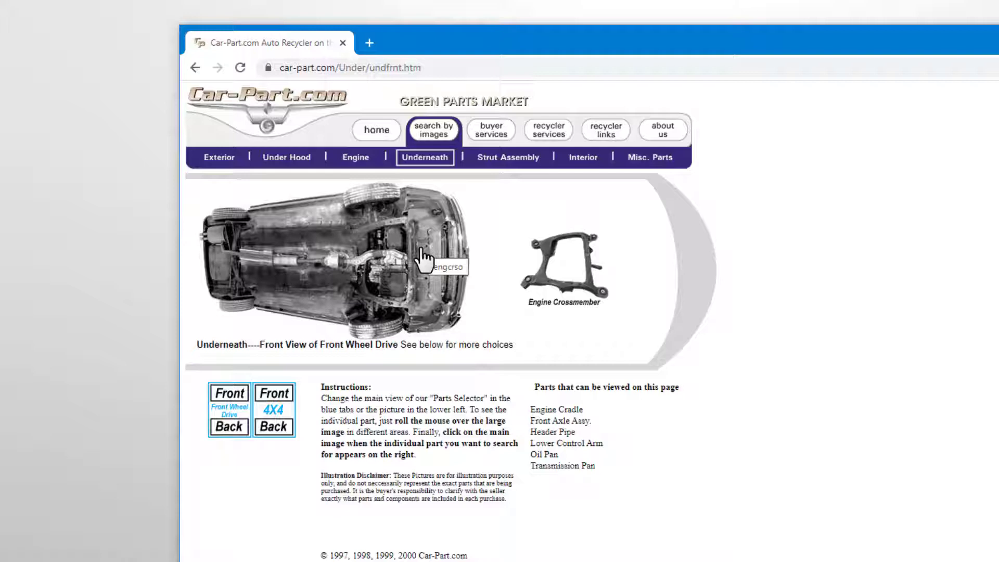
mouse_move(397, 263)
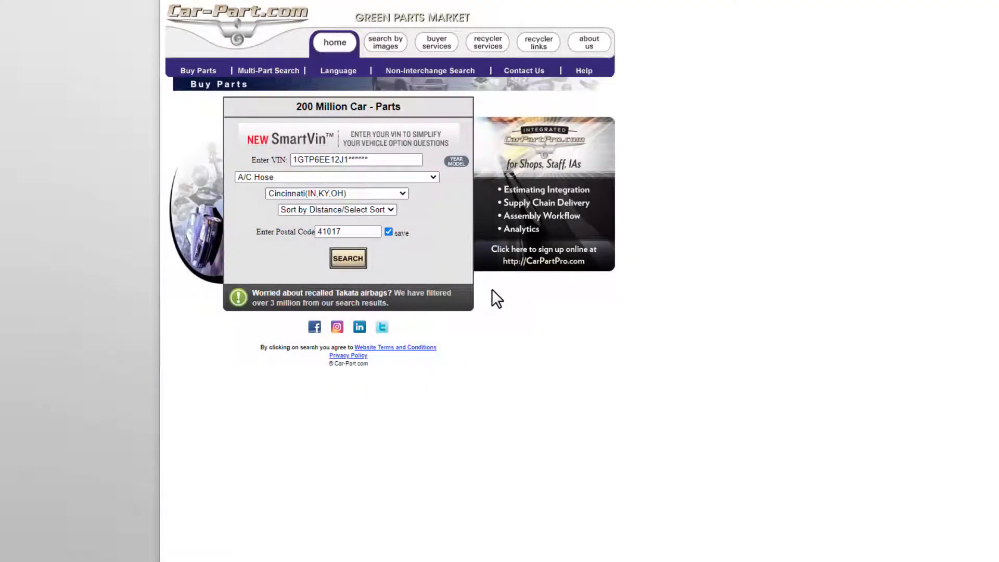
Run a Multi-Part Search for Fender, Fog Lamp and Hood.
left_click(271, 71)
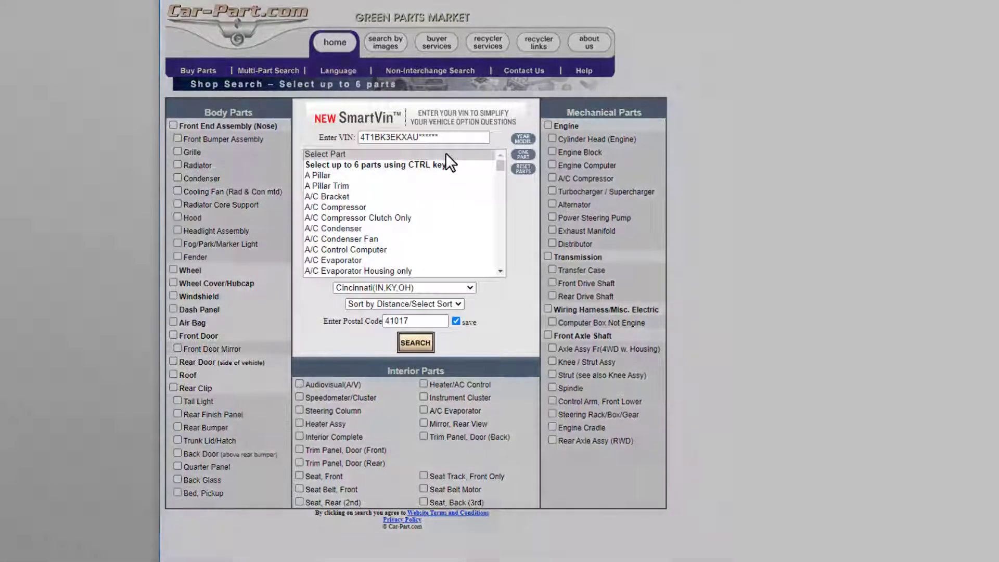
left_click_drag(500, 164, 502, 198)
left_click(334, 166, "ctrl")
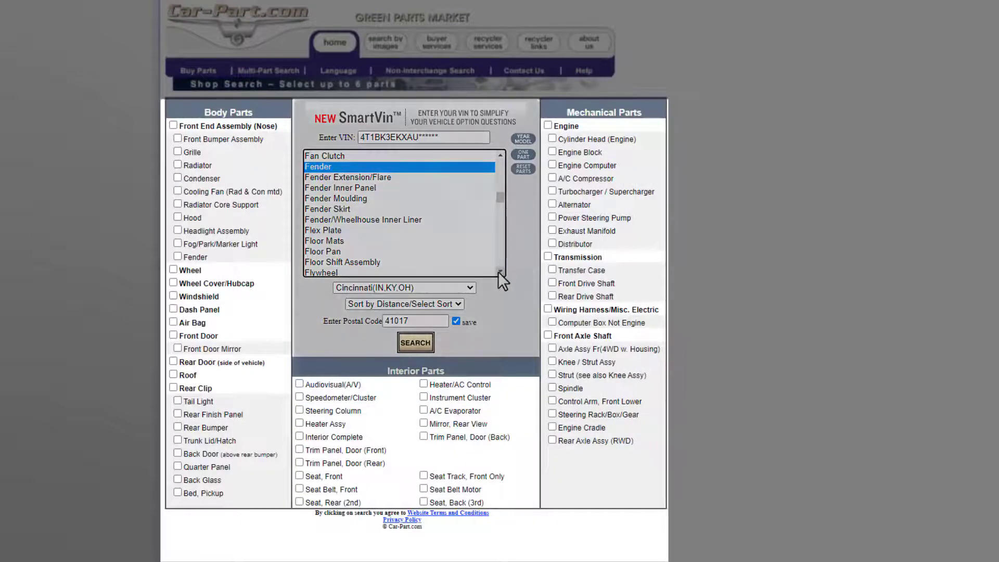
scroll(498, 272, "down", 2)
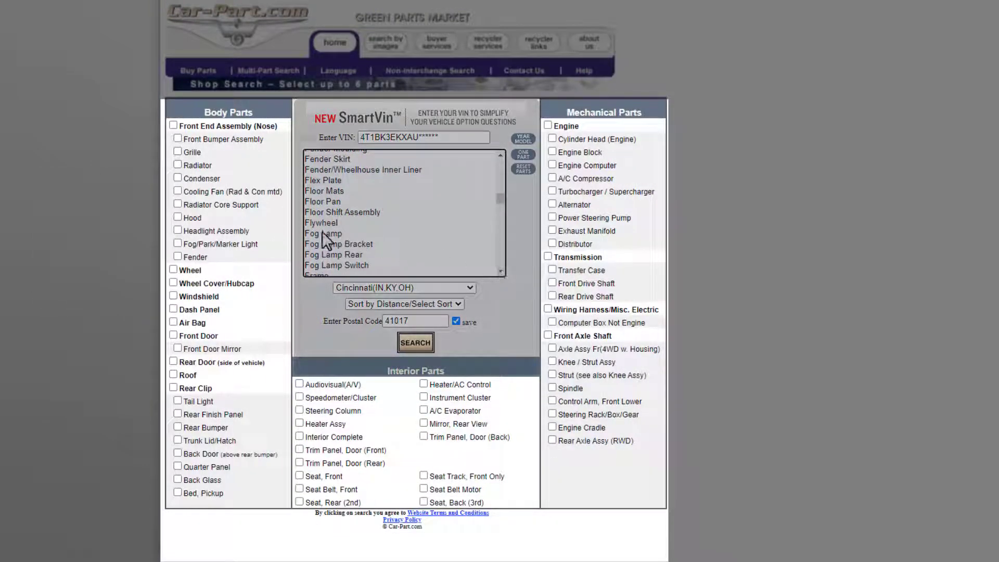
left_click(323, 234, "ctrl")
left_click(177, 218)
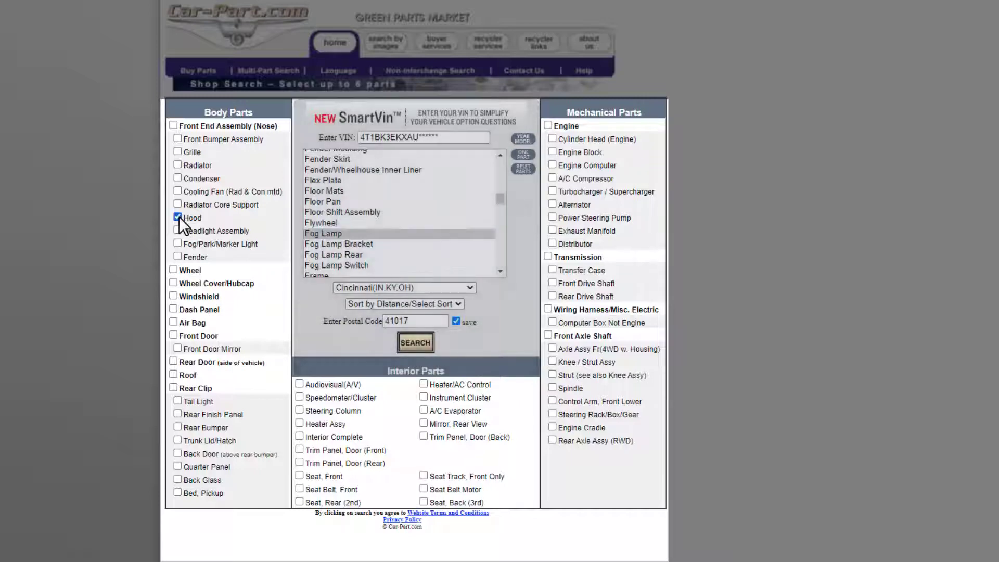
left_click(417, 343)
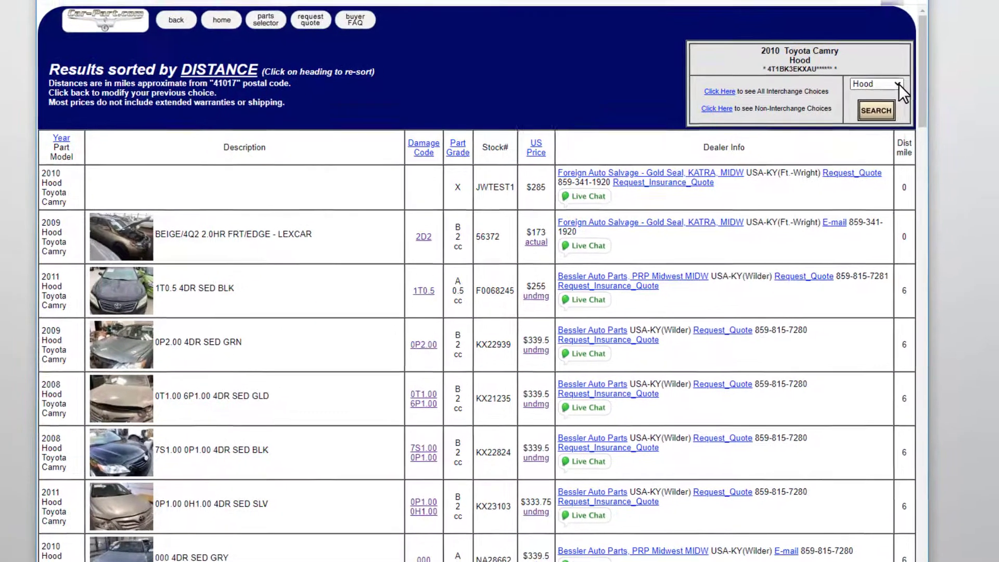
Switch the multi-part results to show Fender.
left_click(907, 76)
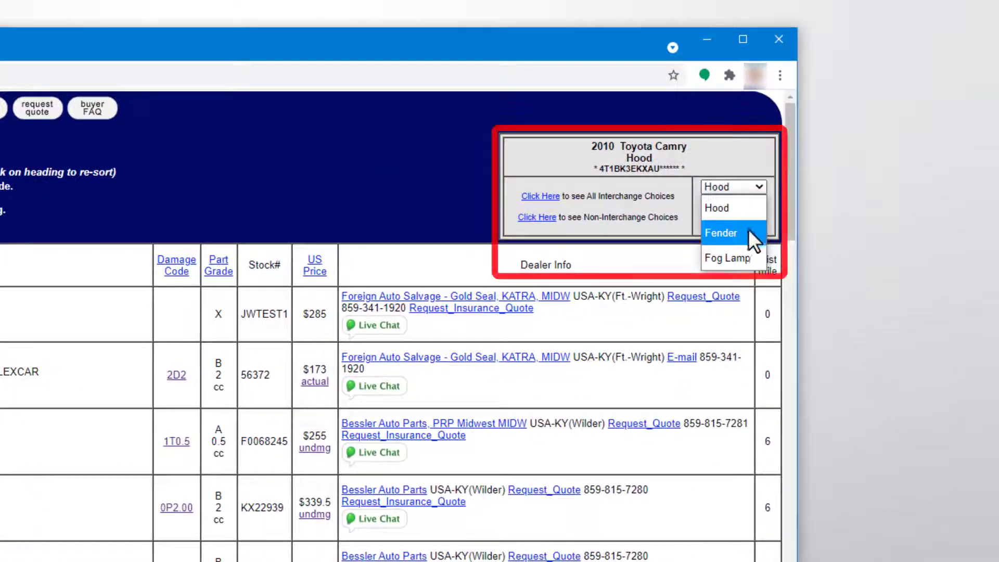
left_click(748, 232)
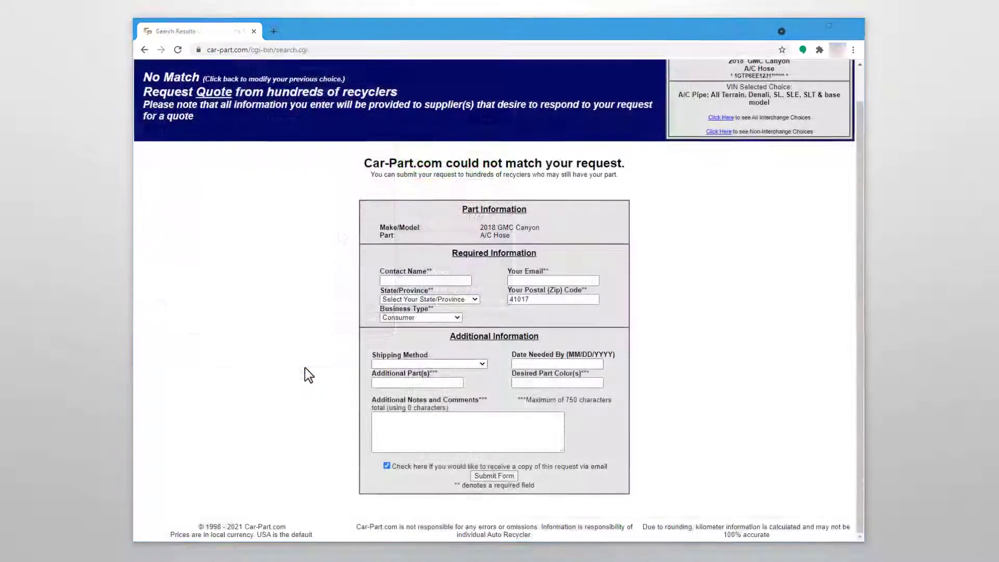
Enter the contact's name in the quote request and choose Kentucky as the state.
left_click(392, 282)
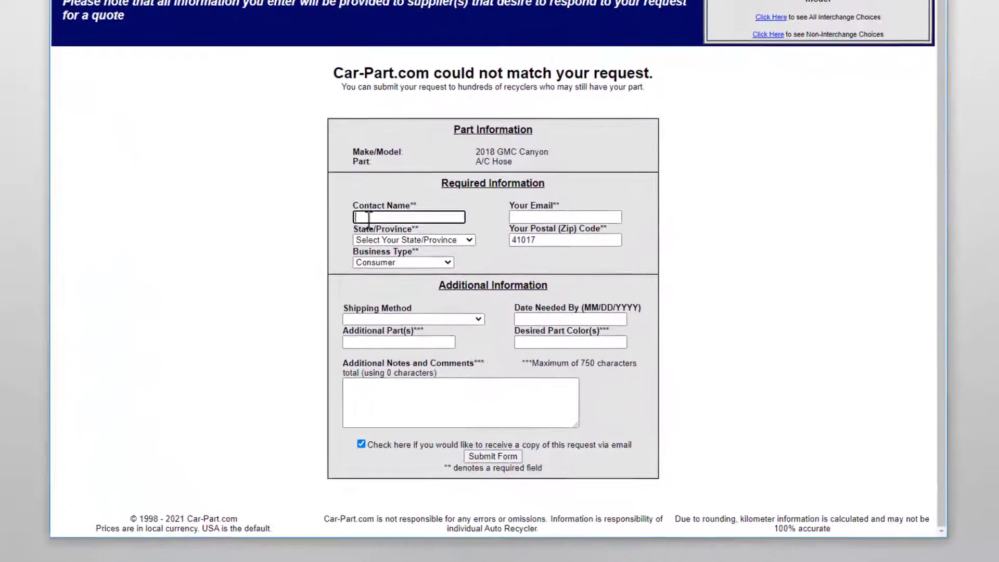
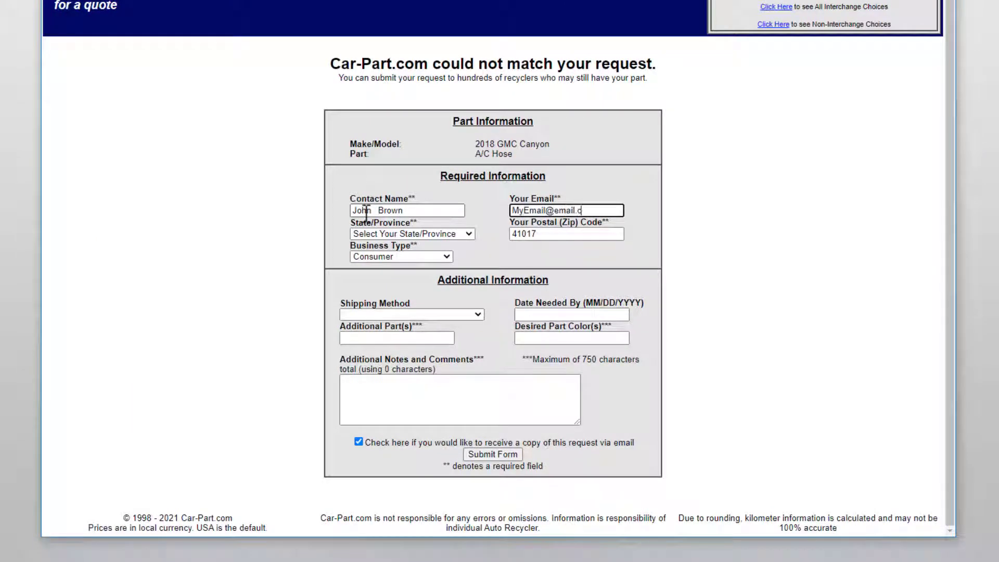
left_click(464, 236)
scroll(471, 221, "down", 2)
scroll(471, 221, "down", 1)
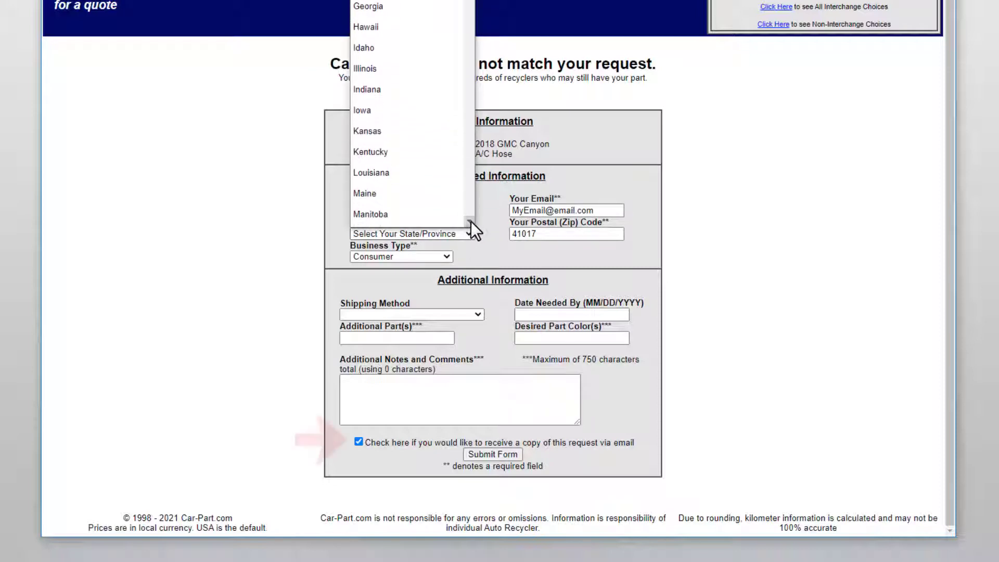
left_click(392, 152)
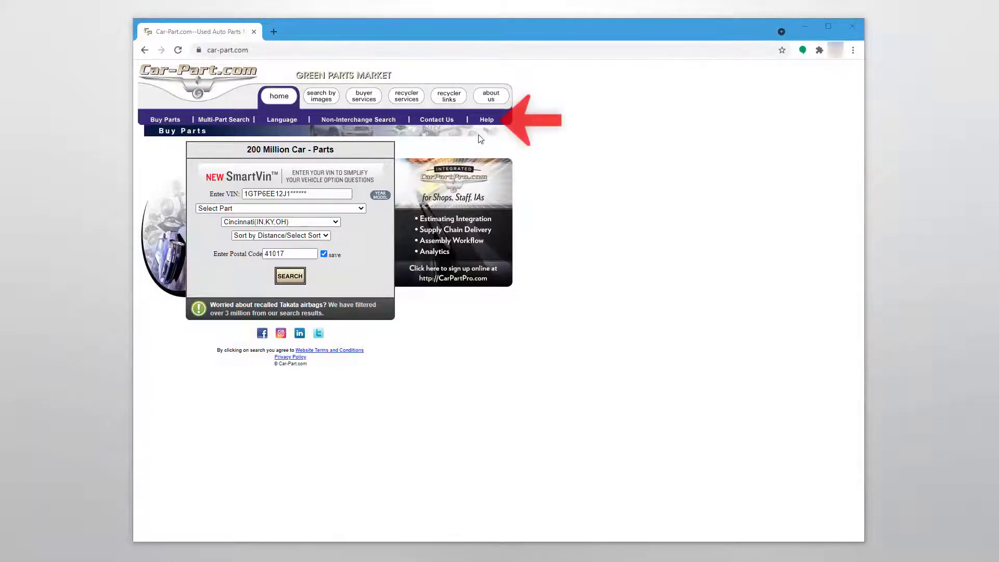
Open the Search Help page from the top navigation bar.
left_click(484, 120)
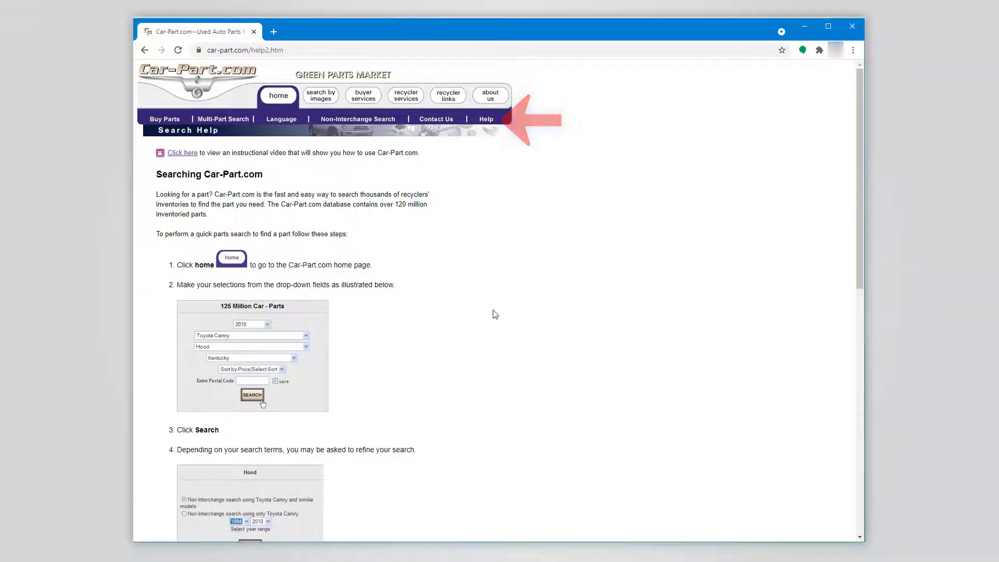